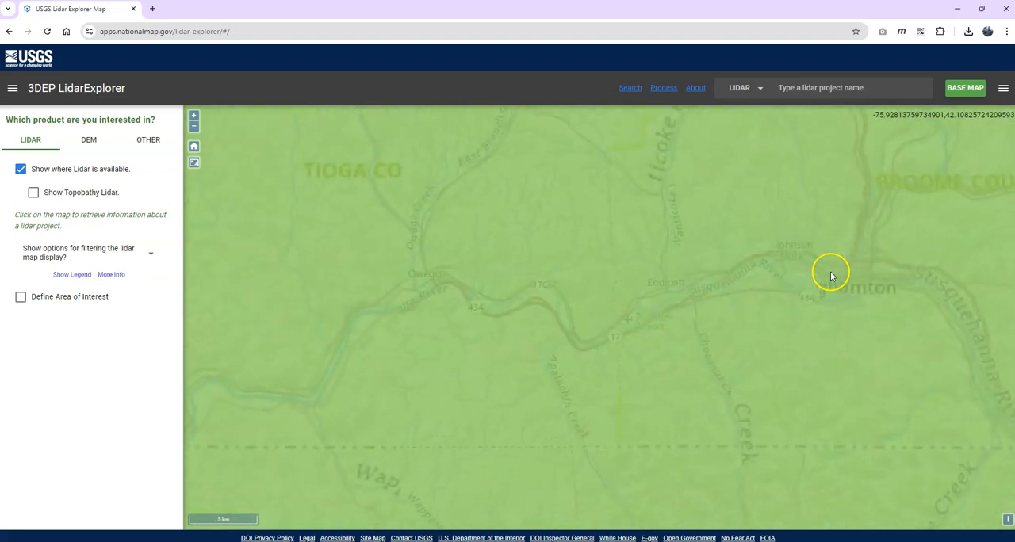
Step: Turn off the lidar availability overlay and switch the base map to satellite imagery, framing the Binghamton University campus
{"action": "left_click", "coordinate": [20, 169]}
{"action": "left_click_drag", "start_coordinate": [677, 348], "coordinate": [600, 340]}
{"action": "scroll", "coordinate": [679, 283], "scroll_direction": "up", "scroll_amount": 1}
{"action": "left_click", "coordinate": [965, 87]}
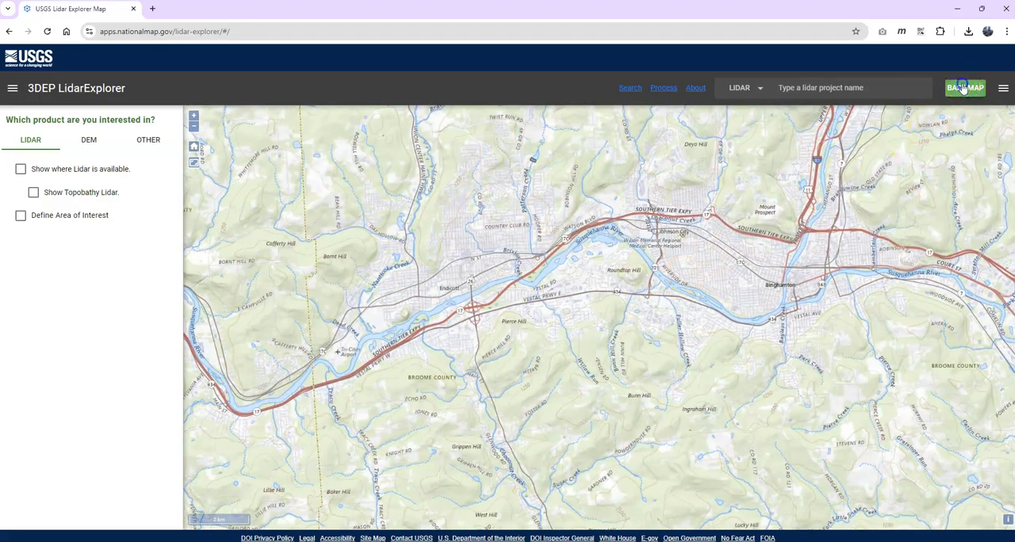
{"action": "left_click", "coordinate": [546, 278]}
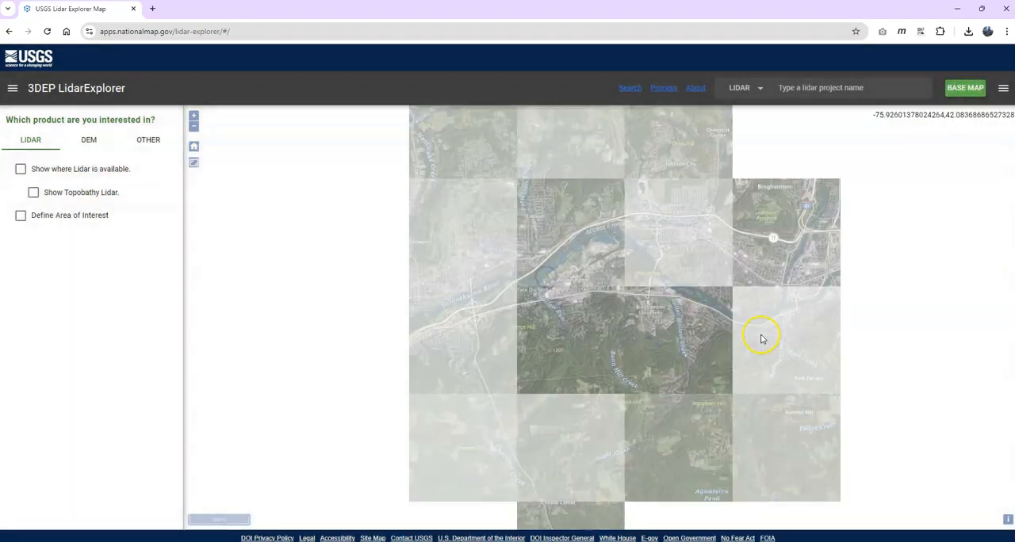
{"action": "scroll", "coordinate": [657, 314], "scroll_direction": "up", "scroll_amount": 3}
{"action": "scroll", "coordinate": [657, 299], "scroll_direction": "up", "scroll_amount": 3}
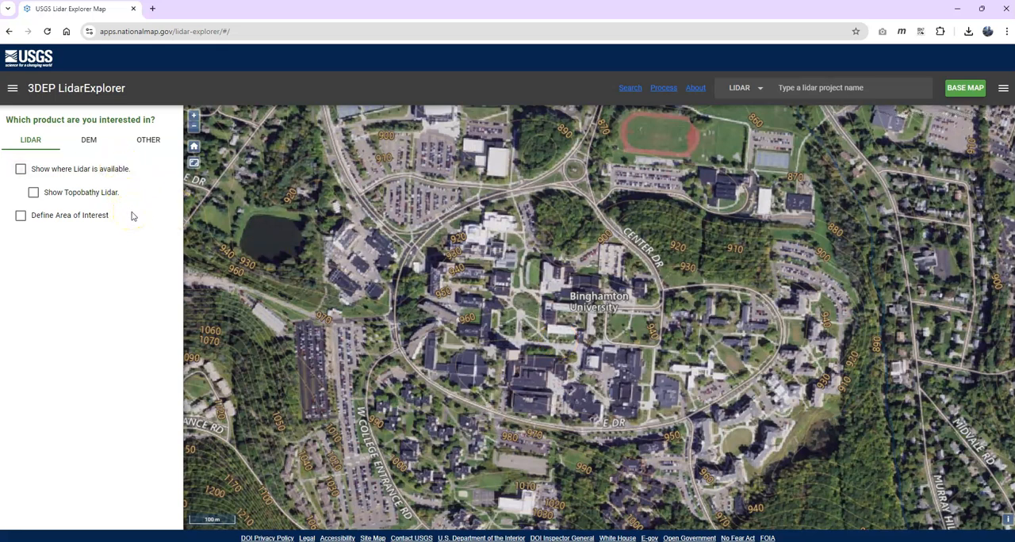
Step: Define a rectangular area of interest of about 1.0 square mile around the Binghamton University campus
{"action": "left_click", "coordinate": [20, 214]}
{"action": "scroll", "coordinate": [511, 357], "scroll_direction": "down", "scroll_amount": 1}
{"action": "left_click_drag", "start_coordinate": [252, 118], "coordinate": [807, 517]}
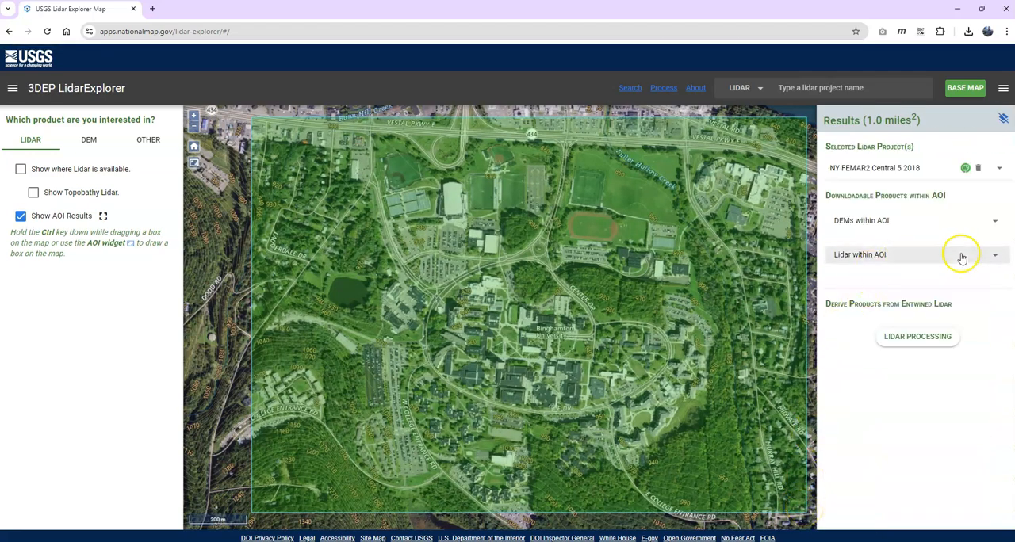
Step: Save the download list of the Lidar Point Cloud (LPC) products within the area of interest as downloadlist.txt in the lidar folder
{"action": "left_click", "coordinate": [995, 255]}
{"action": "left_click", "coordinate": [930, 276]}
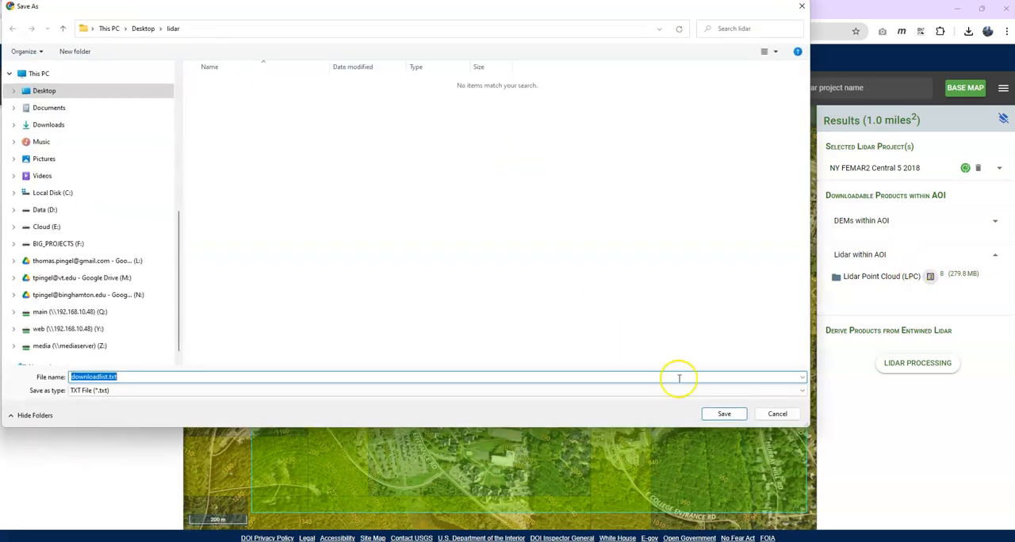
{"action": "left_click", "coordinate": [723, 413]}
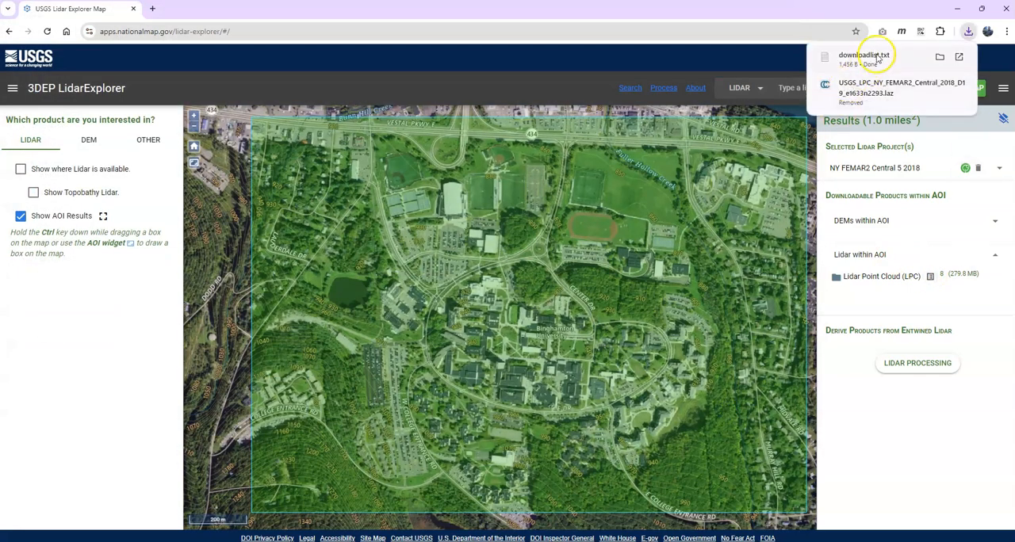
Step: Open downloadlist.txt from its folder and widen the text window so each link fits on one line
{"action": "left_click", "coordinate": [940, 57]}
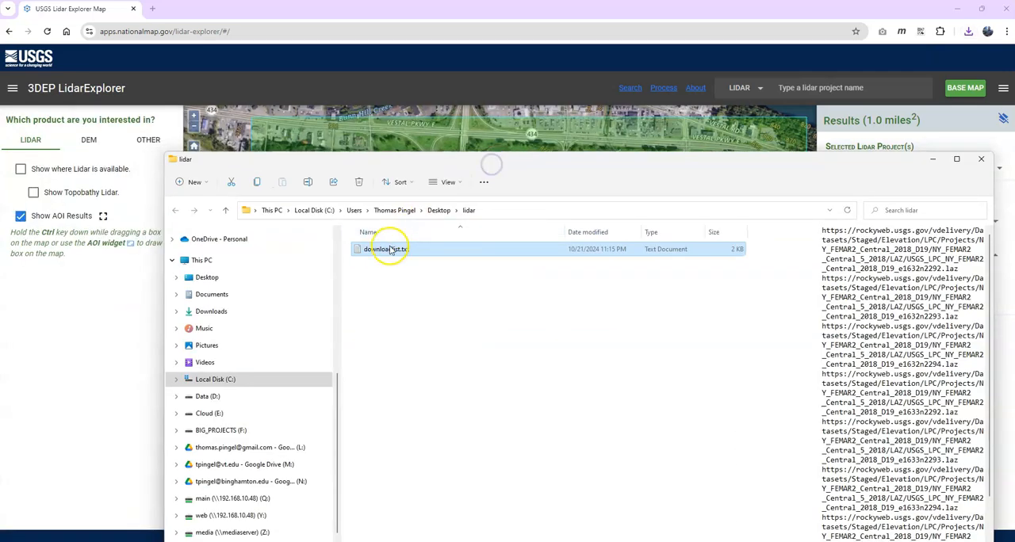
{"action": "double_click", "coordinate": [389, 249]}
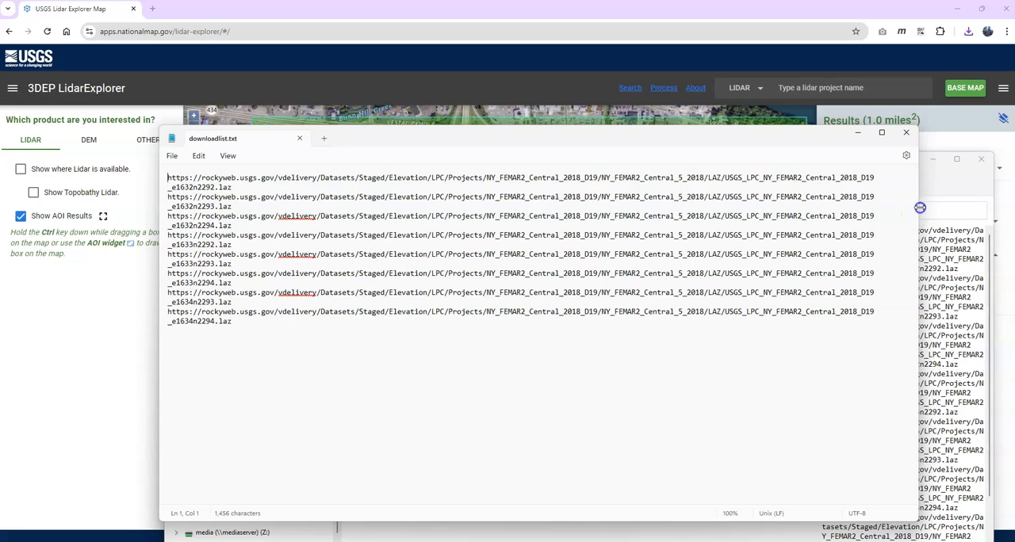
{"action": "left_click_drag", "start_coordinate": [919, 208], "coordinate": [996, 204]}
Step: Copy the first link in the list into a new browser tab and save the e1632n2292 LAZ tile to the lidar folder
{"action": "left_click_drag", "start_coordinate": [955, 174], "coordinate": [158, 170]}
{"action": "key", "text": "ctrl+c"}
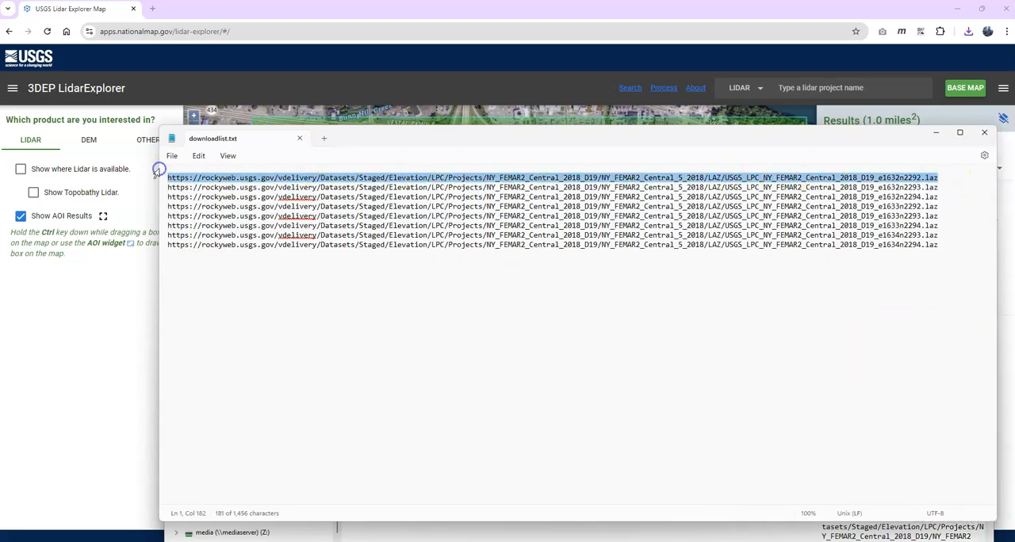
{"action": "left_click", "coordinate": [155, 9]}
{"action": "key", "text": "ctrl+v"}
{"action": "key", "text": "Return"}
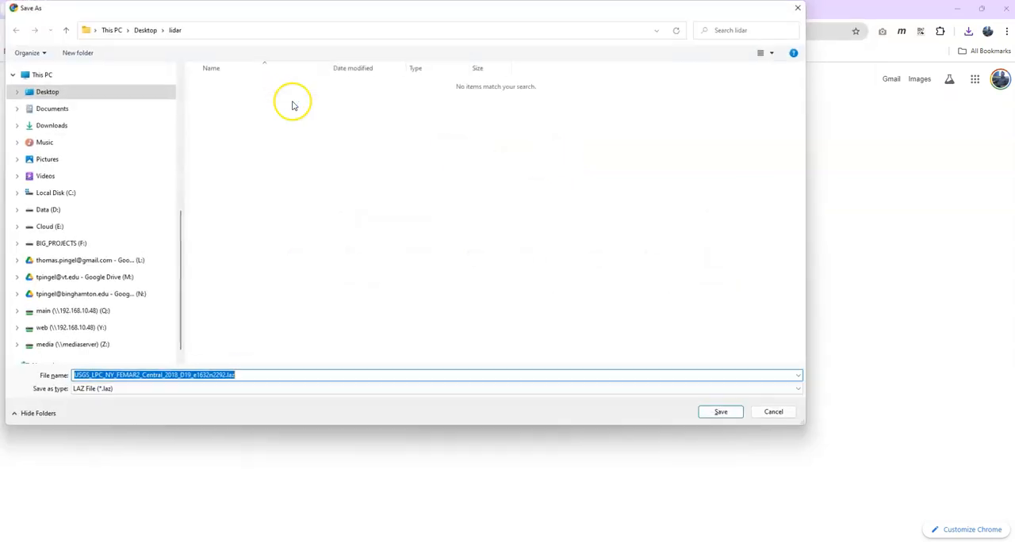
{"action": "left_click", "coordinate": [709, 409]}
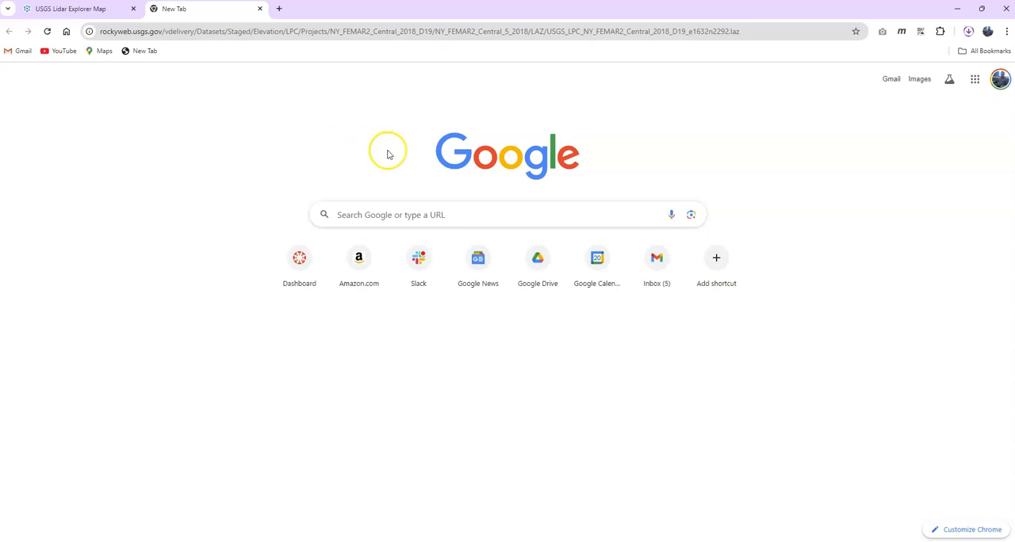
Step: Return to the download list, copy the second link into the browser, and save the e1632n2293 LAZ tile to the lidar folder
{"action": "left_click", "coordinate": [442, 541]}
{"action": "mouse_move", "coordinate": [671, 541]}
{"action": "left_click", "coordinate": [716, 498]}
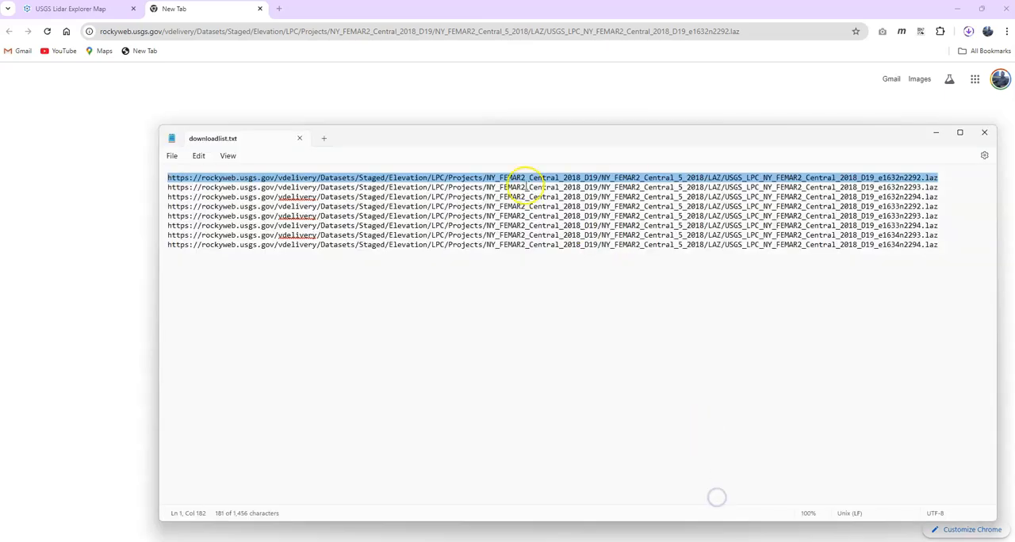
{"action": "left_click_drag", "start_coordinate": [945, 187], "coordinate": [169, 190]}
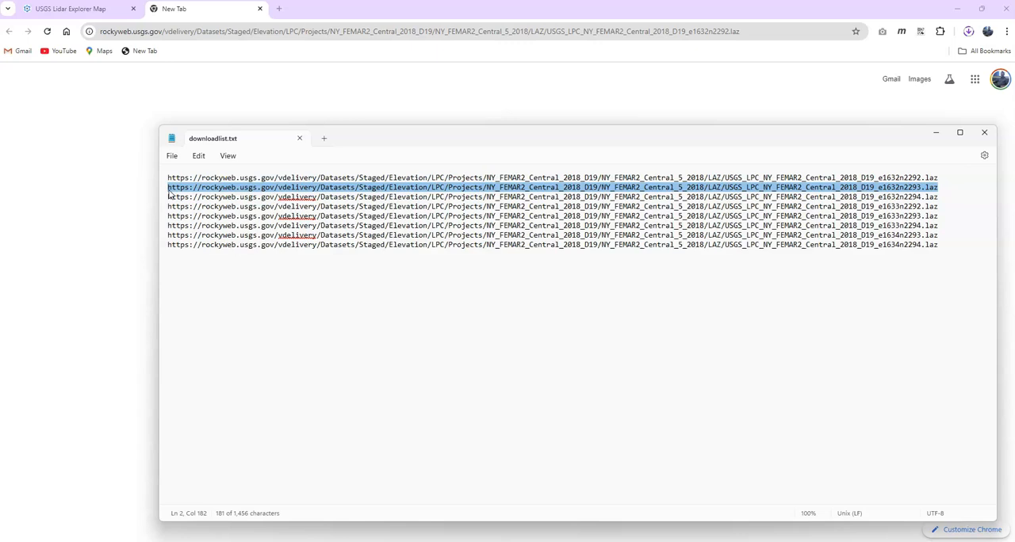
{"action": "left_click", "coordinate": [205, 14]}
{"action": "left_click", "coordinate": [212, 30]}
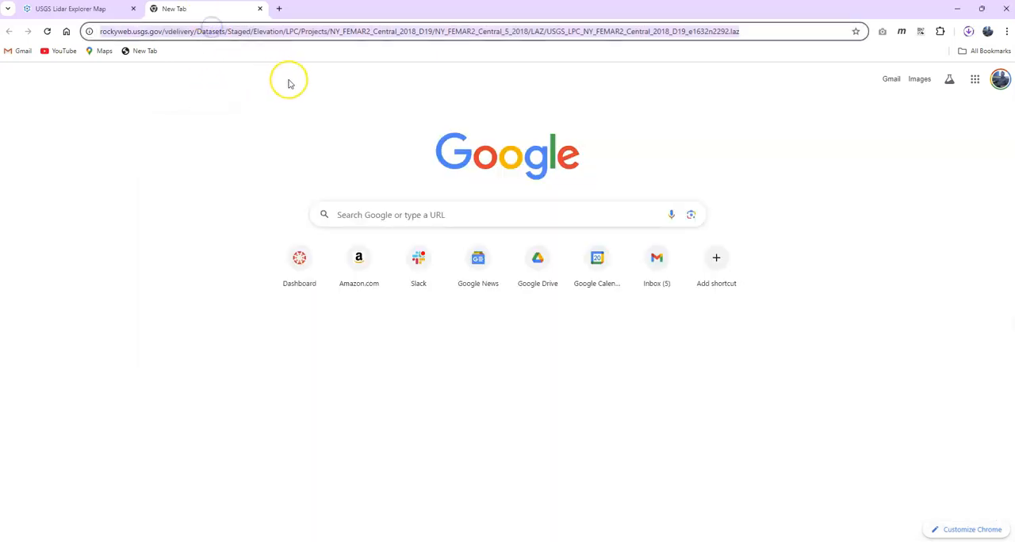
{"action": "key", "text": "Return"}
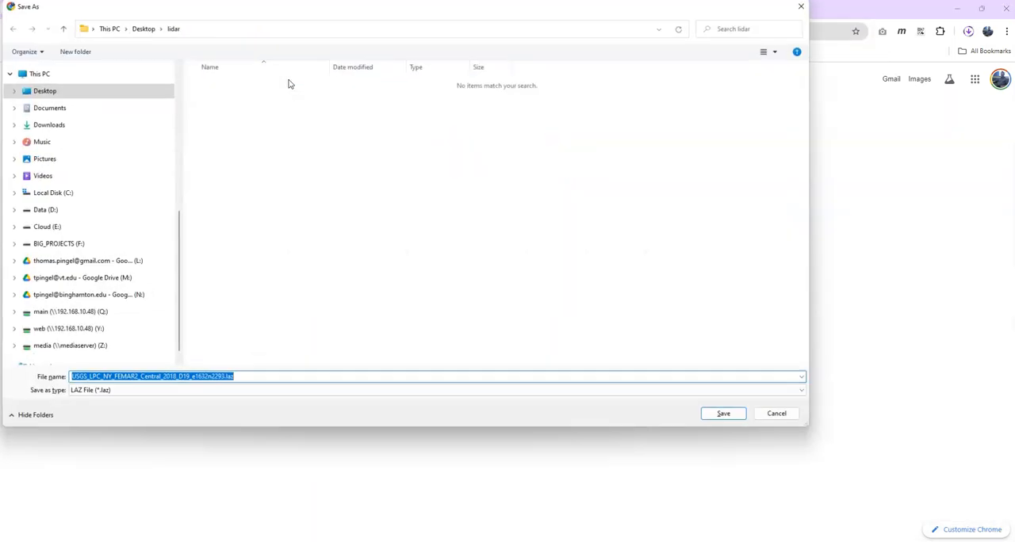
{"action": "left_click", "coordinate": [732, 417]}
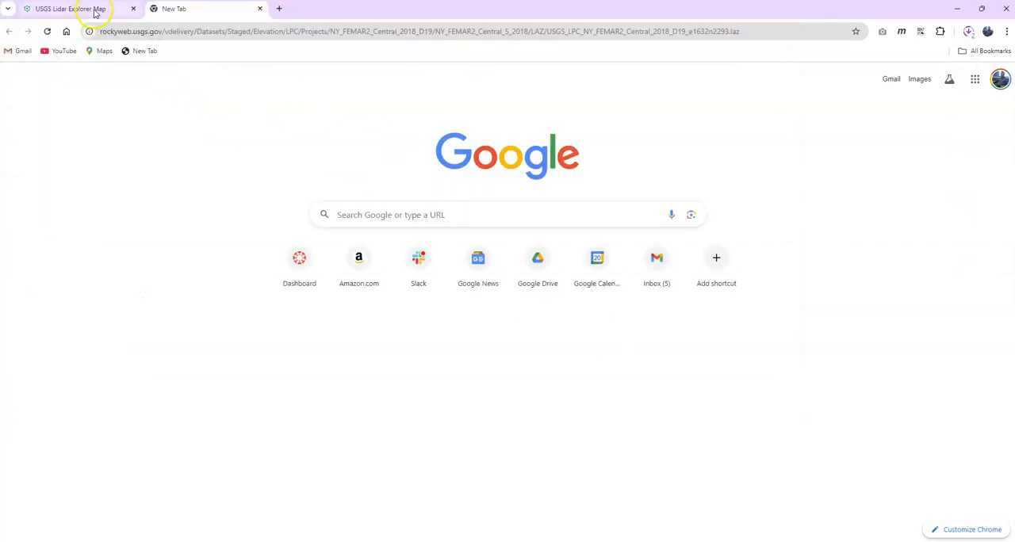
Step: Return to the lidar map and open lidar processing for the selected area of interest
{"action": "left_click", "coordinate": [95, 11]}
{"action": "left_click", "coordinate": [918, 364]}
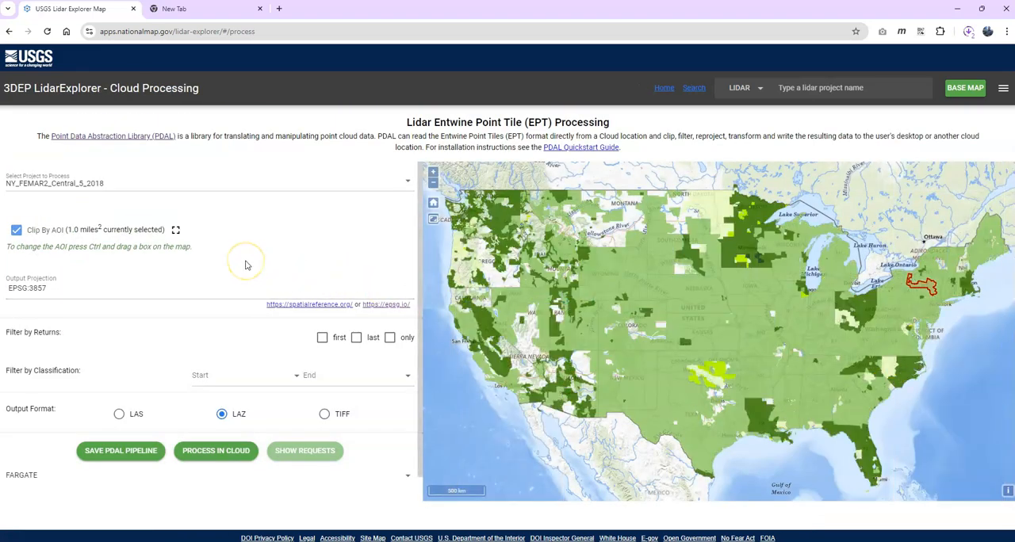
Step: Examine the output projection setting and the start and end choices for filtering by classification
{"action": "scroll", "coordinate": [256, 250], "scroll_direction": "down", "scroll_amount": 1}
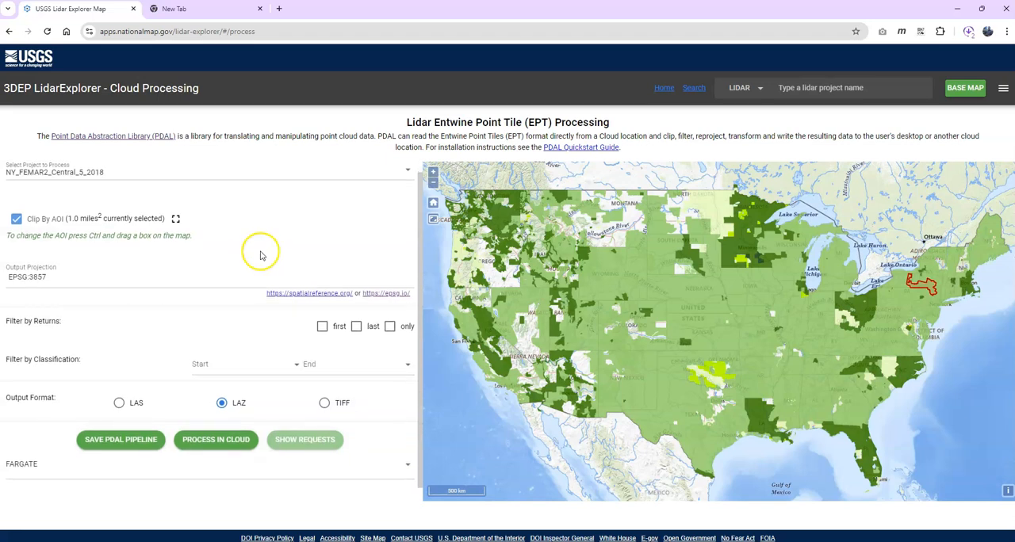
{"action": "left_click", "coordinate": [26, 277]}
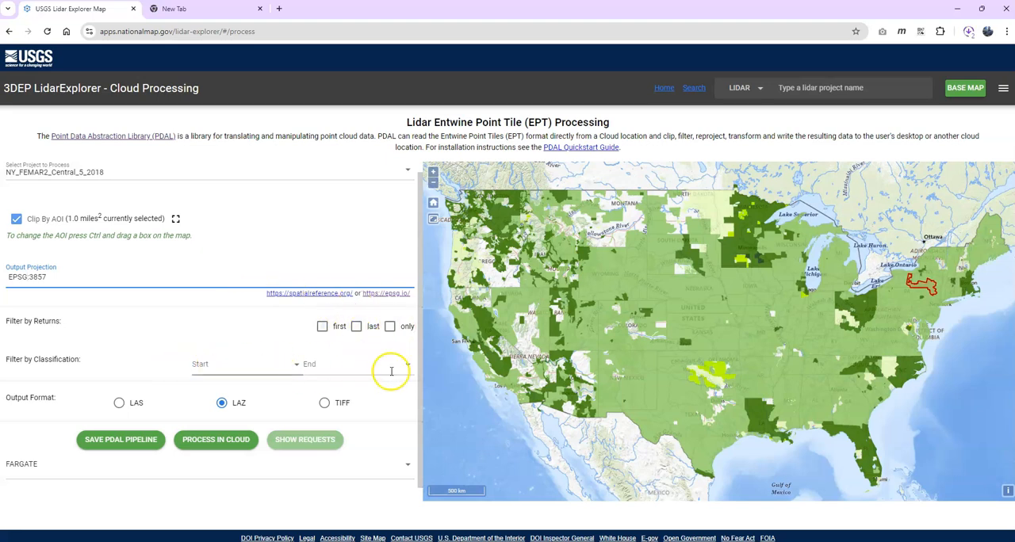
{"action": "left_click", "coordinate": [293, 365]}
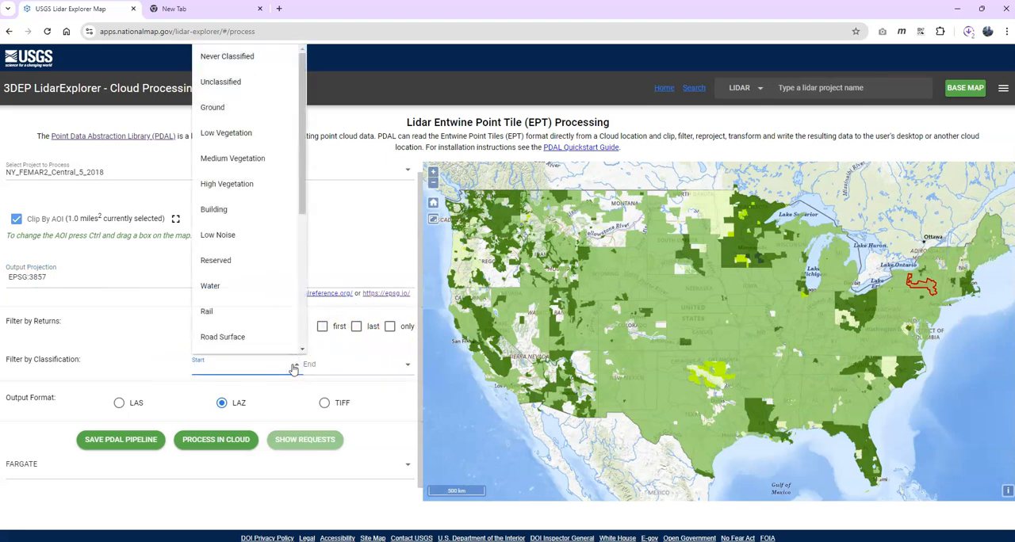
{"action": "left_click", "coordinate": [294, 366]}
{"action": "left_click", "coordinate": [407, 365]}
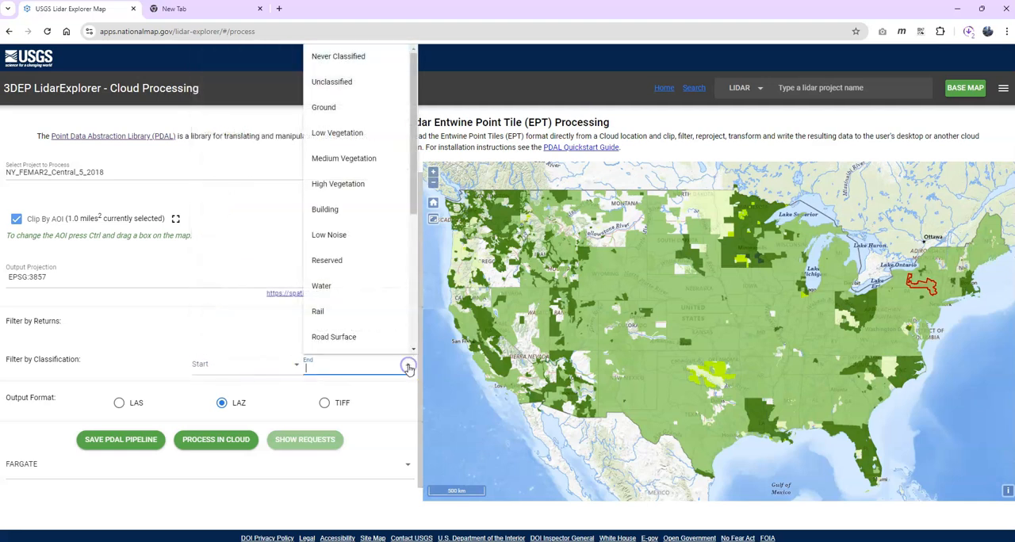
{"action": "left_click", "coordinate": [408, 367]}
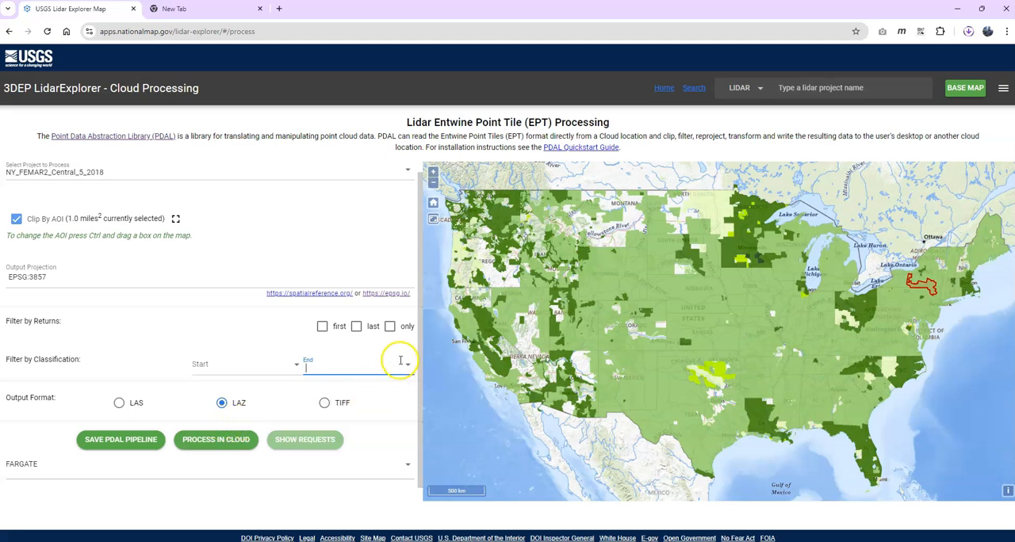
{"action": "left_click", "coordinate": [413, 371]}
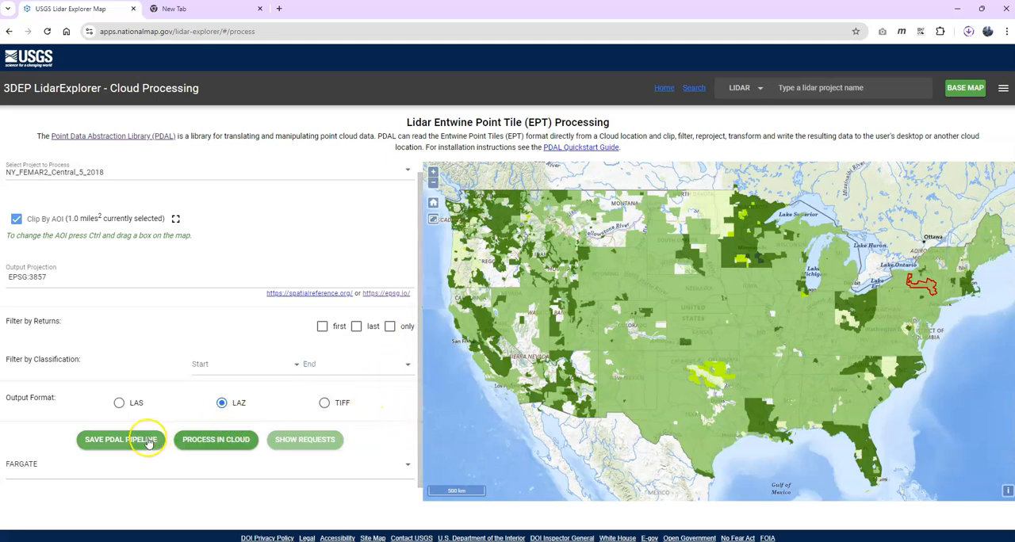
Step: Submit the NY_FEMAR2_Central_5_2018 lidar, clipped to the area of interest, for cloud processing in LAZ format, and submit the same request again
{"action": "left_click", "coordinate": [209, 440]}
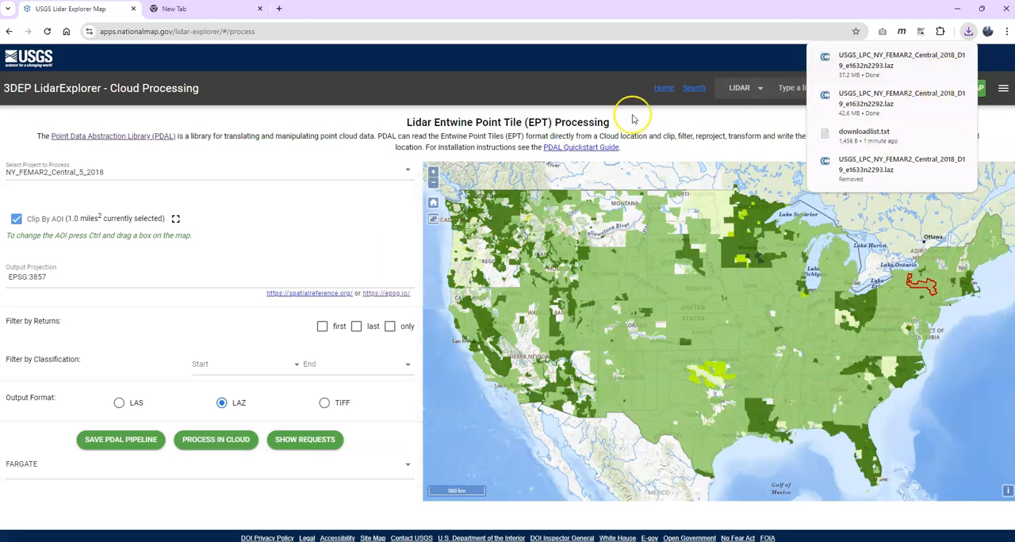
{"action": "left_click", "coordinate": [337, 117]}
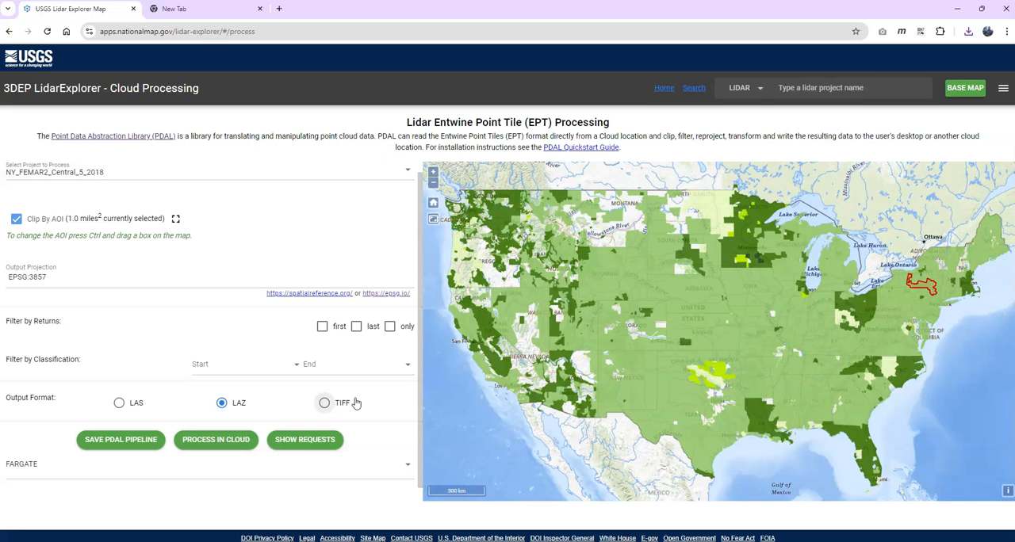
{"action": "left_click", "coordinate": [367, 426]}
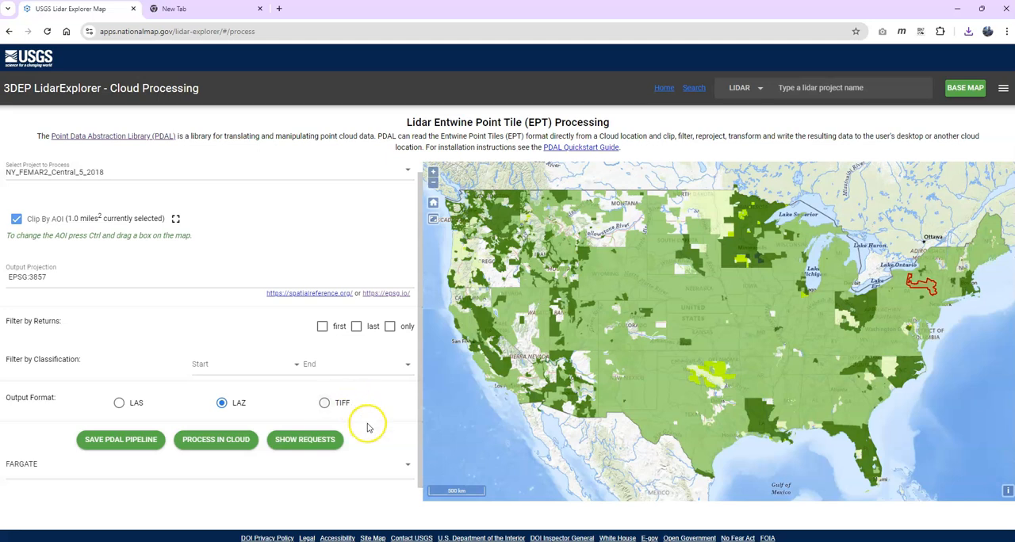
{"action": "left_click", "coordinate": [226, 442]}
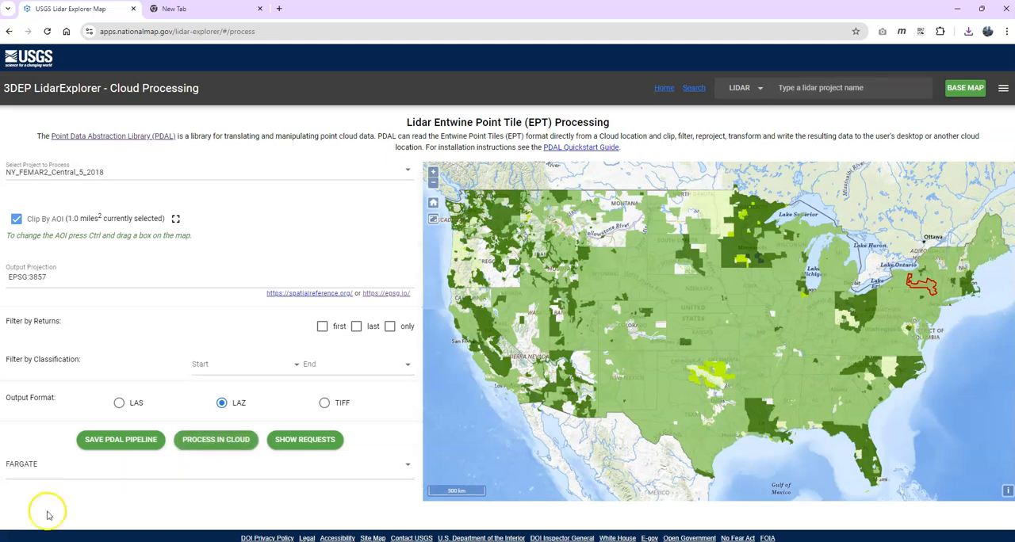
Step: Show the processing requests and delete the earlier duplicate job
{"action": "left_click", "coordinate": [290, 449]}
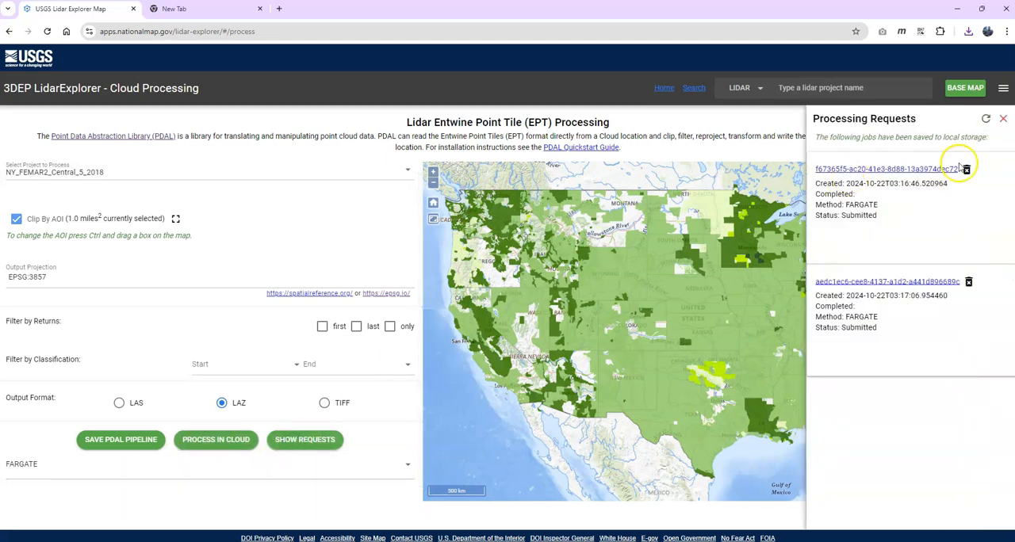
{"action": "left_click", "coordinate": [967, 168]}
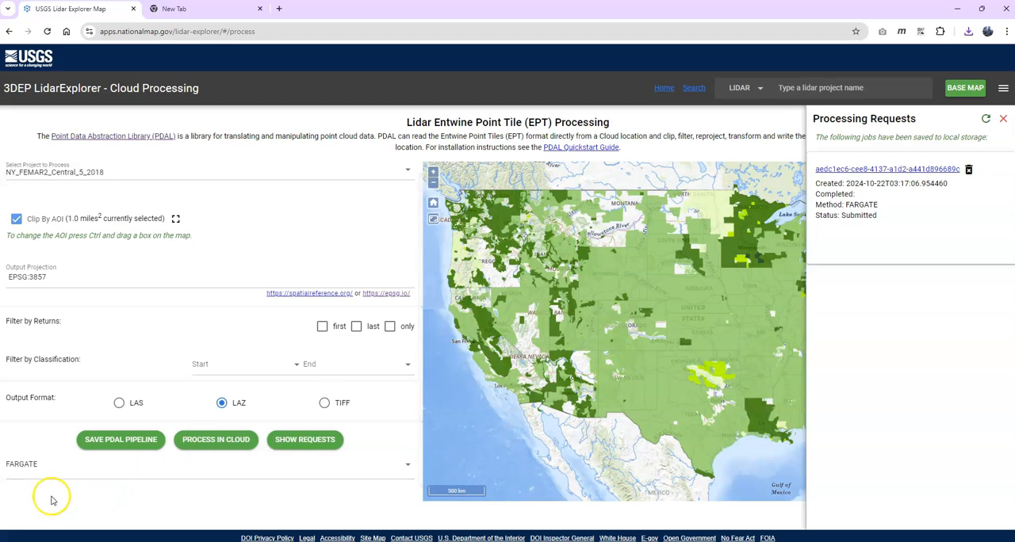
Step: Refresh the processing requests until the job completes, and save its LAZ output to the lidar folder
{"action": "left_click", "coordinate": [986, 119]}
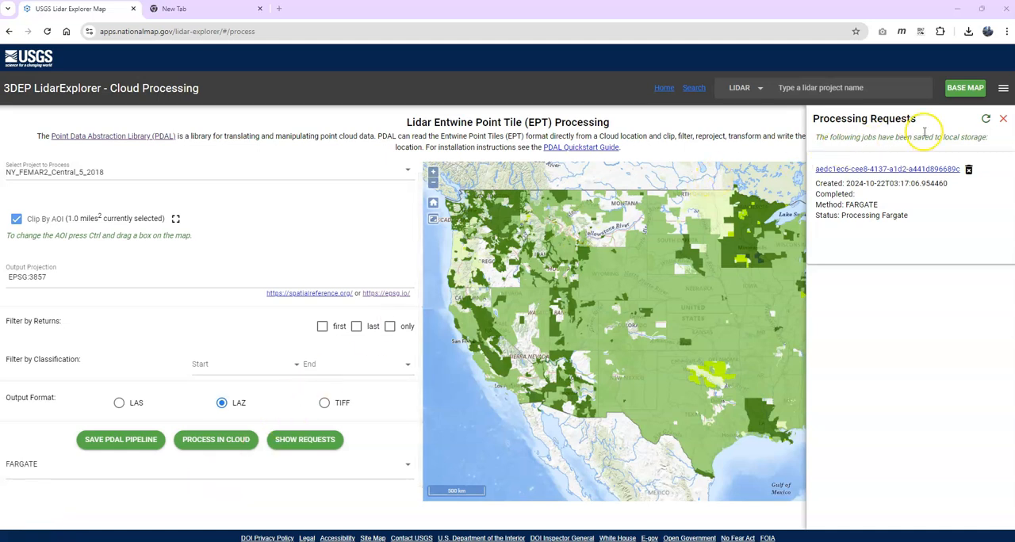
{"action": "left_click", "coordinate": [985, 119]}
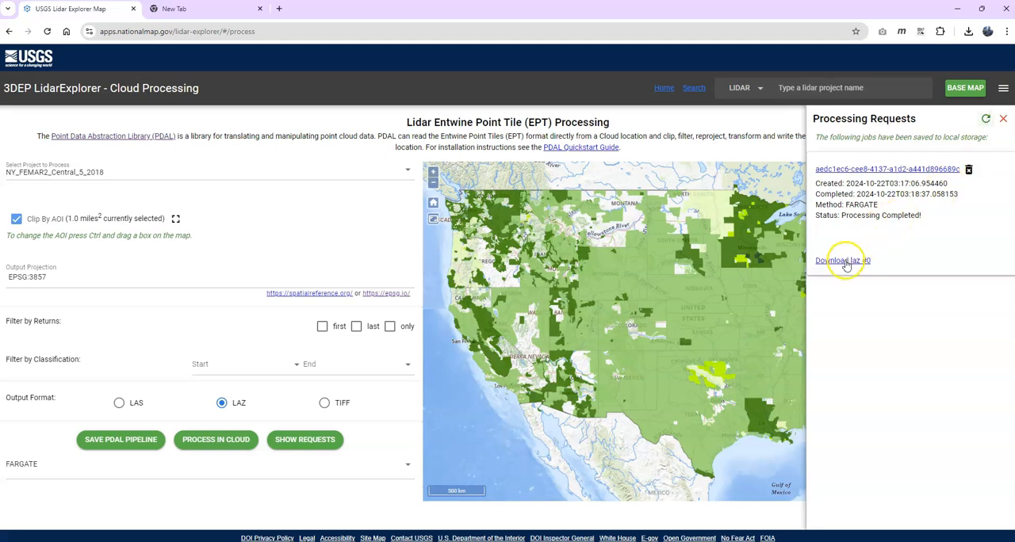
{"action": "left_click", "coordinate": [844, 261]}
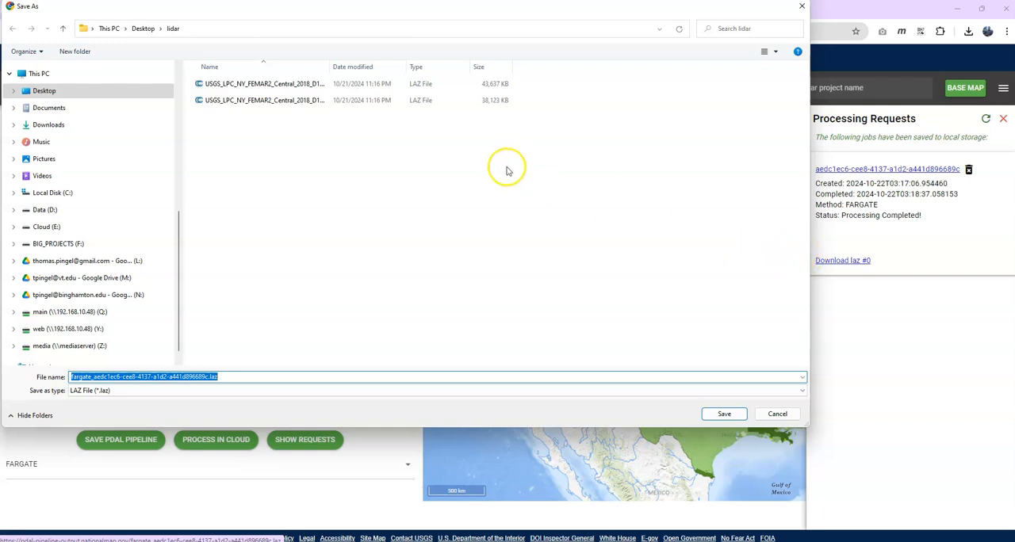
{"action": "left_click", "coordinate": [718, 414]}
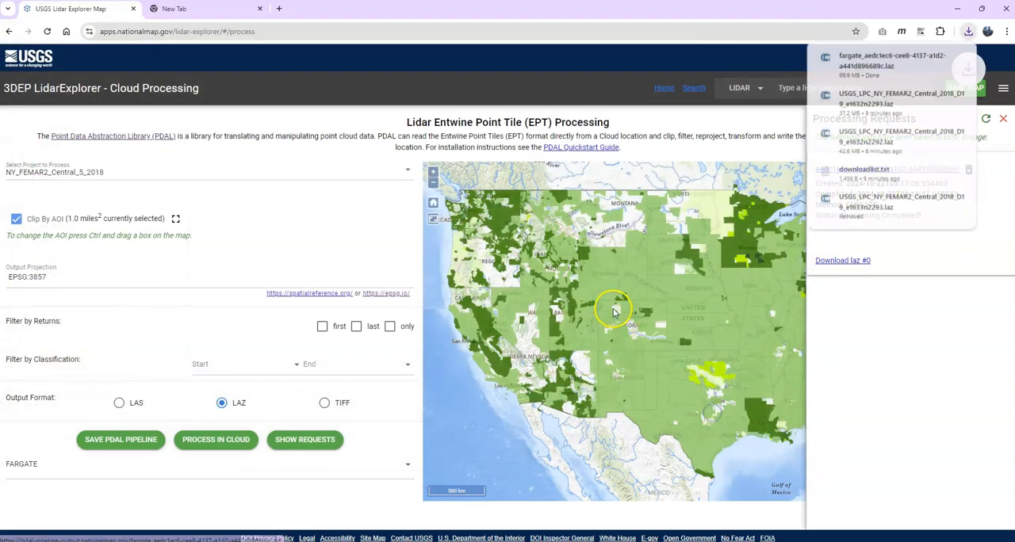
Step: Open the downloaded LAZ clip in CloudCompare with Intensity as the only standard field, accepting the suggested global shift
{"action": "left_click", "coordinate": [939, 57]}
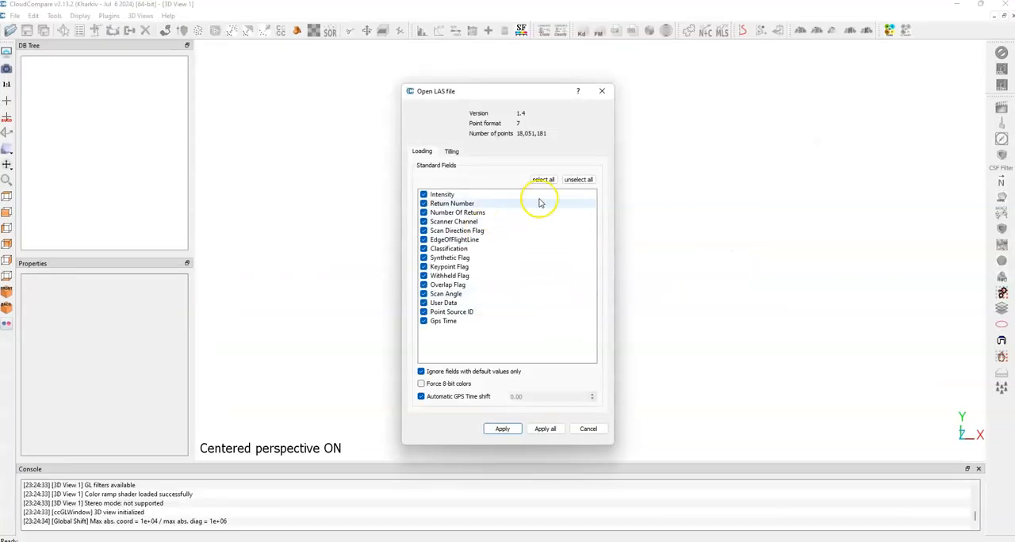
{"action": "left_click", "coordinate": [579, 179]}
{"action": "left_click", "coordinate": [424, 196]}
{"action": "left_click", "coordinate": [502, 428]}
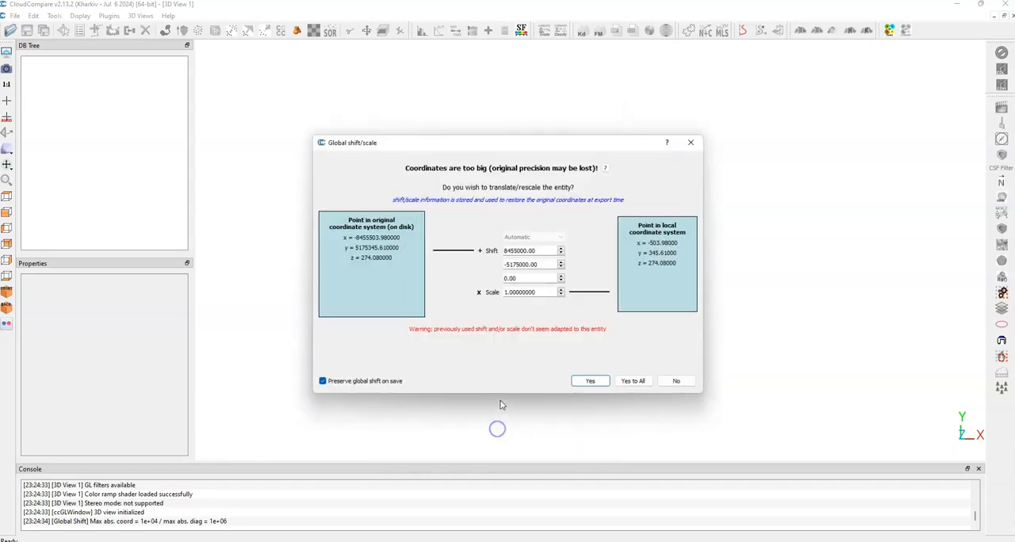
{"action": "left_click", "coordinate": [591, 380]}
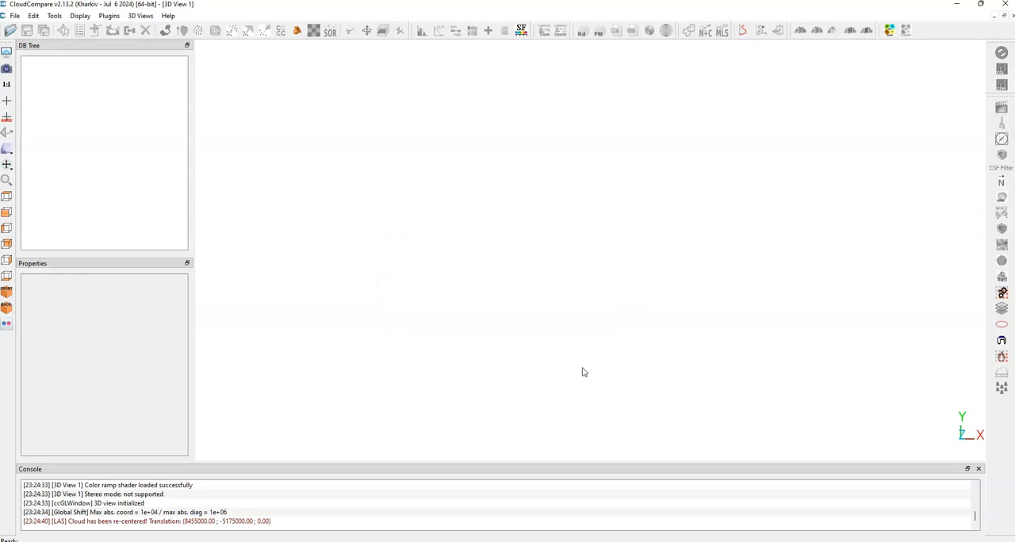
Step: Export the loaded cloud's Z coordinate as a scalar field so that the points are coloured by elevation
{"action": "left_click_drag", "start_coordinate": [582, 249], "coordinate": [684, 185]}
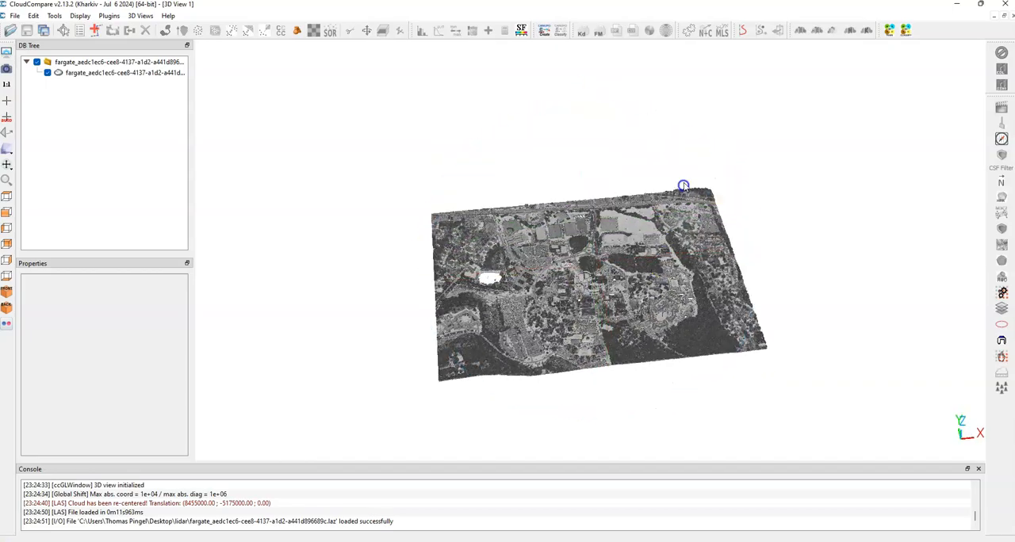
{"action": "scroll", "coordinate": [568, 317], "scroll_direction": "up", "scroll_amount": 5}
{"action": "left_click_drag", "start_coordinate": [567, 385], "coordinate": [630, 378]}
{"action": "left_click_drag", "start_coordinate": [965, 341], "coordinate": [800, 262]}
{"action": "left_click", "coordinate": [125, 72]}
{"action": "left_click", "coordinate": [34, 16]}
{"action": "mouse_move", "coordinate": [71, 133]}
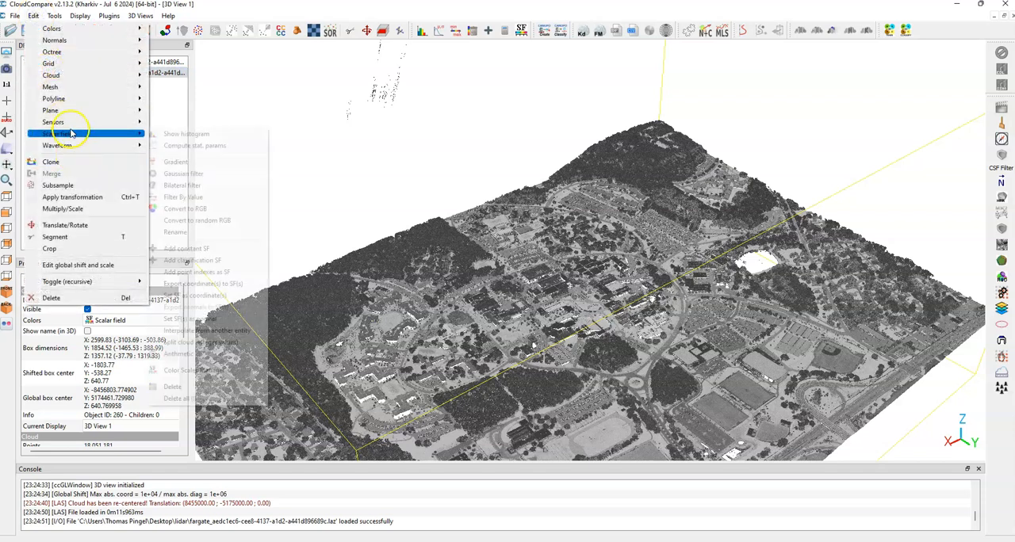
{"action": "left_click", "coordinate": [255, 284]}
{"action": "left_click", "coordinate": [576, 302]}
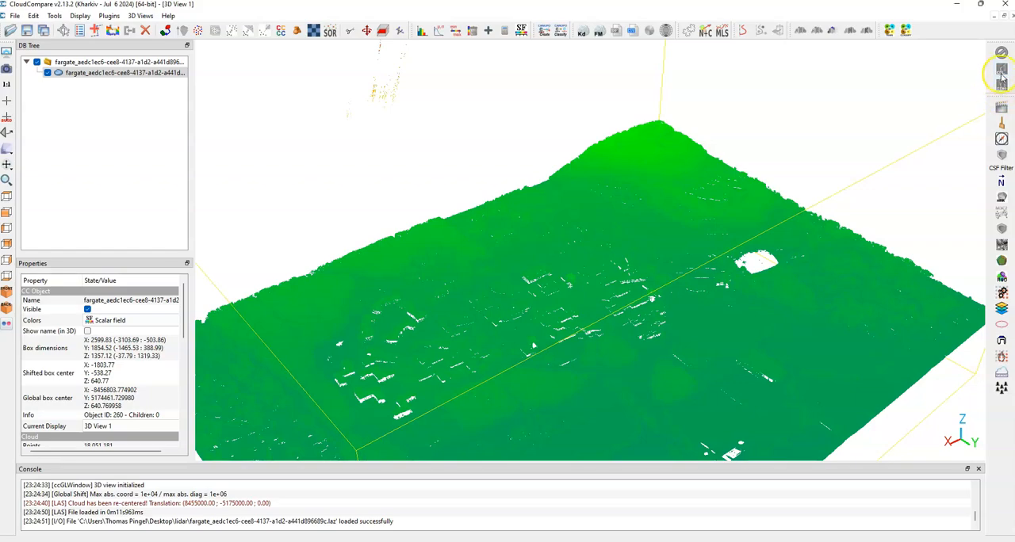
Step: Apply EyeDome Lighting to the view and narrow the elevation colour saturation range to about 236.68–424.75
{"action": "left_click", "coordinate": [1001, 71]}
{"action": "mouse_move", "coordinate": [607, 344]}
{"action": "left_mouse_down"}
{"action": "mouse_move", "coordinate": [574, 386]}
{"action": "mouse_move", "coordinate": [594, 284]}
{"action": "mouse_move", "coordinate": [515, 287]}
{"action": "left_mouse_up"}
{"action": "scroll", "coordinate": [593, 283], "scroll_direction": "down", "scroll_amount": 4}
{"action": "left_click_drag", "start_coordinate": [184, 319], "coordinate": [63, 385]}
{"action": "left_click_drag", "start_coordinate": [509, 310], "coordinate": [407, 268]}
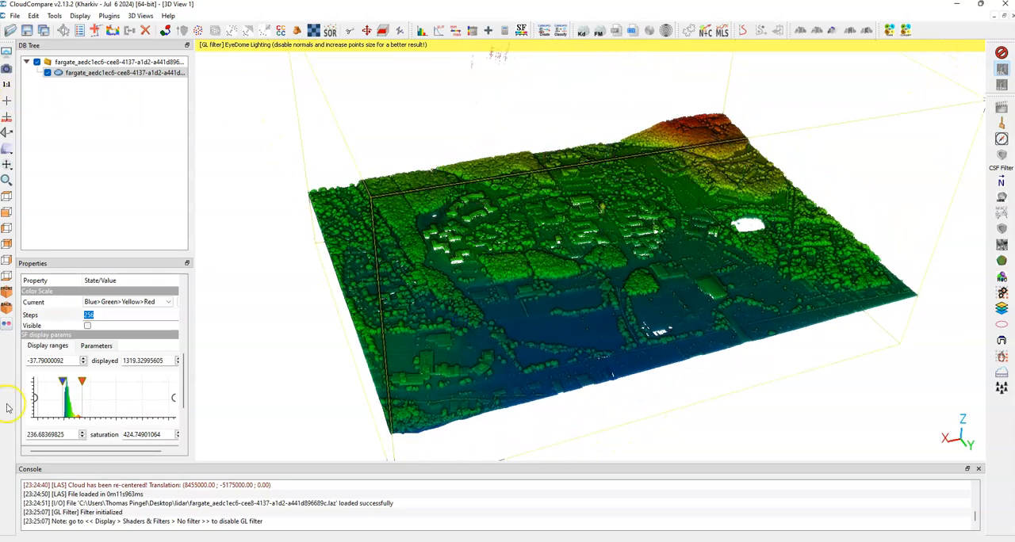
{"action": "left_click", "coordinate": [66, 541]}
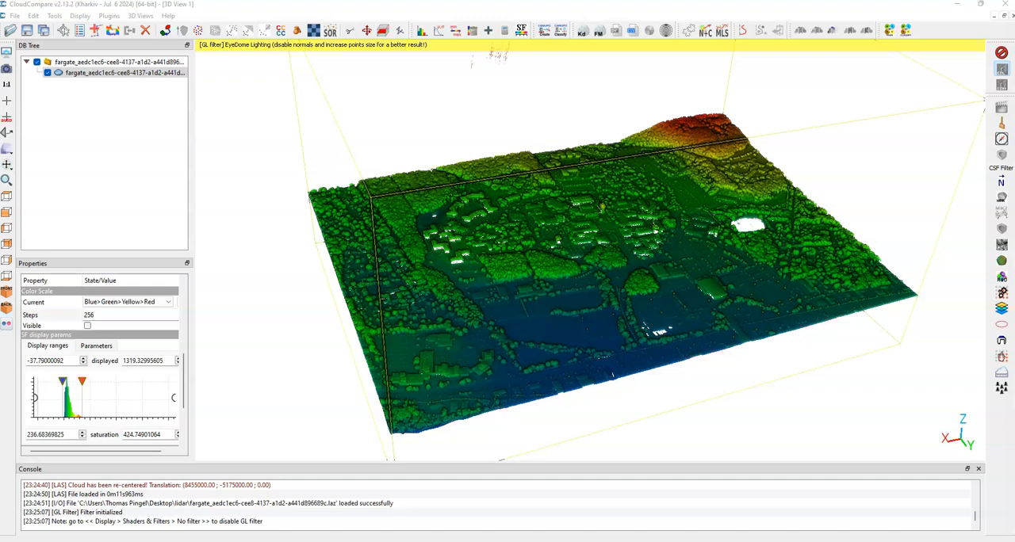